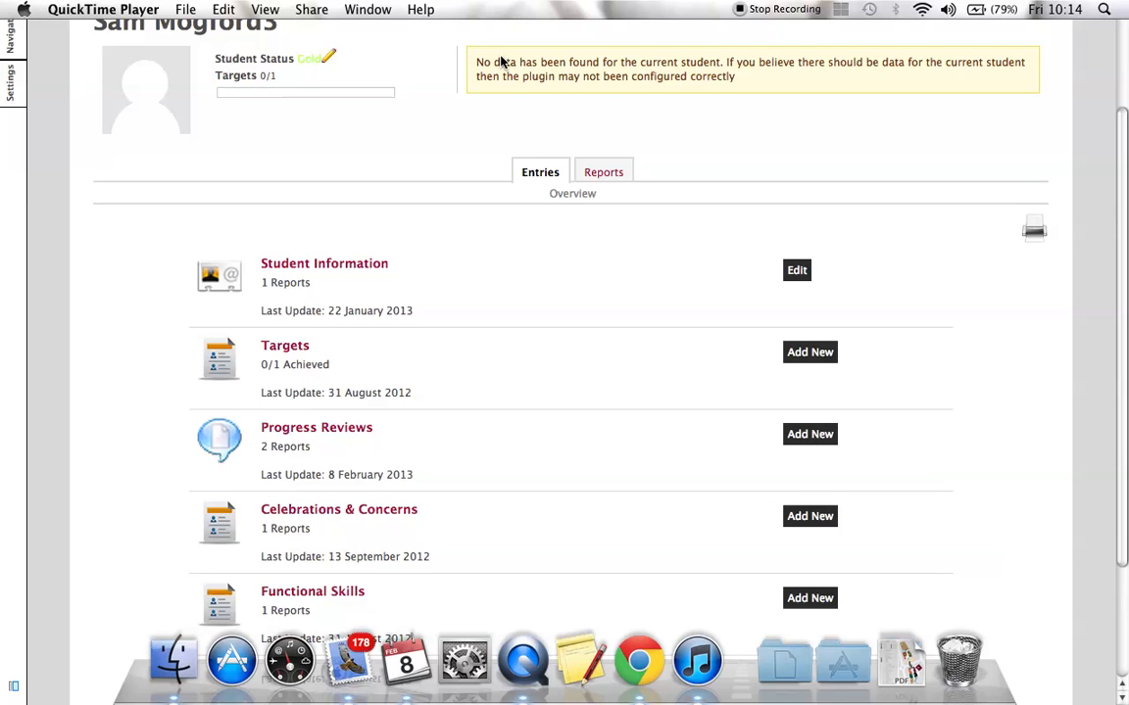
# - Start a new Progress Reviews entry for the student
pyautogui.scroll(-3, 453, 235)
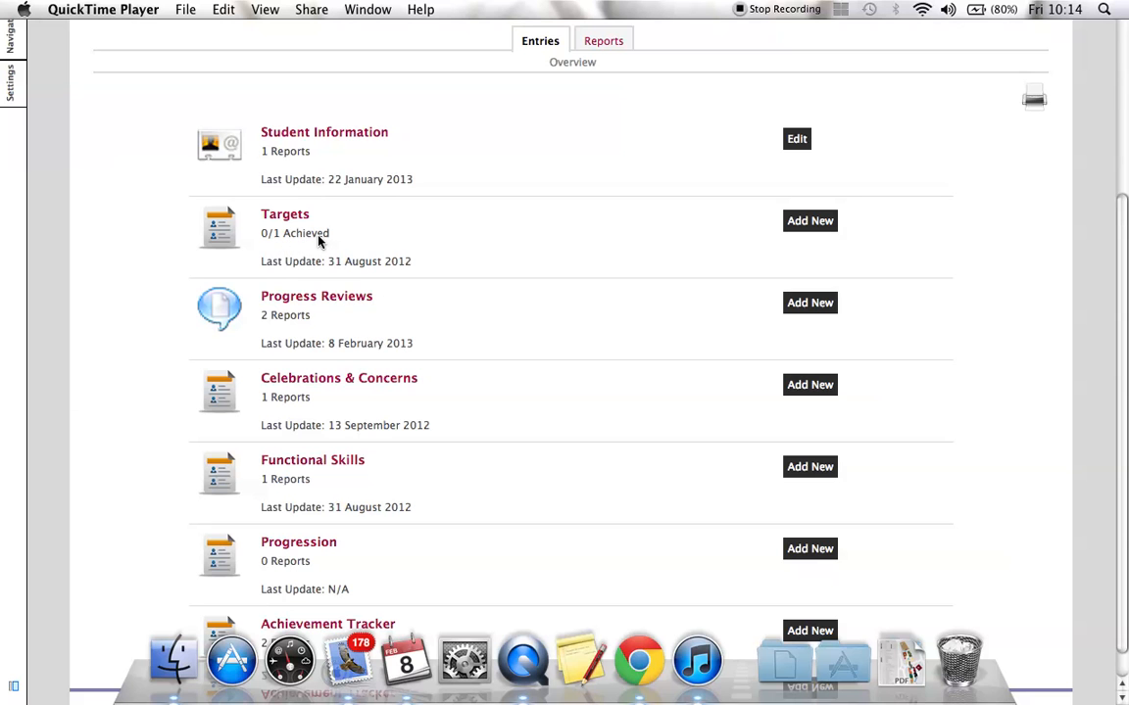
pyautogui.scroll(-2, 735, 289)
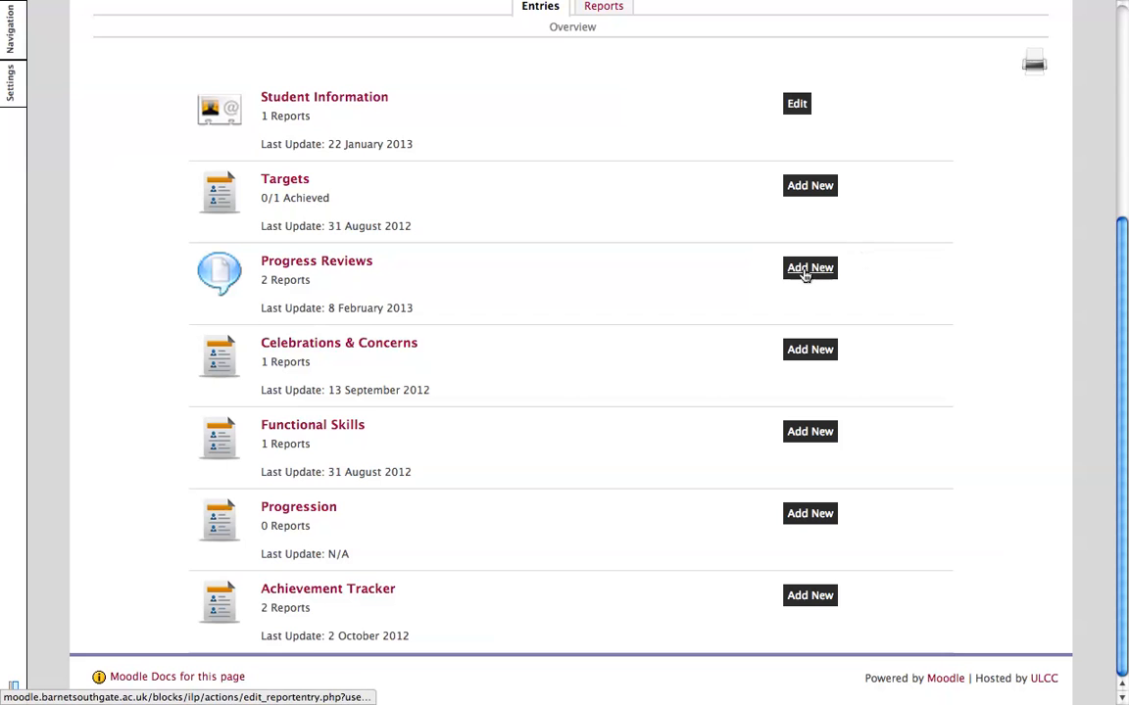
pyautogui.click(802, 274)
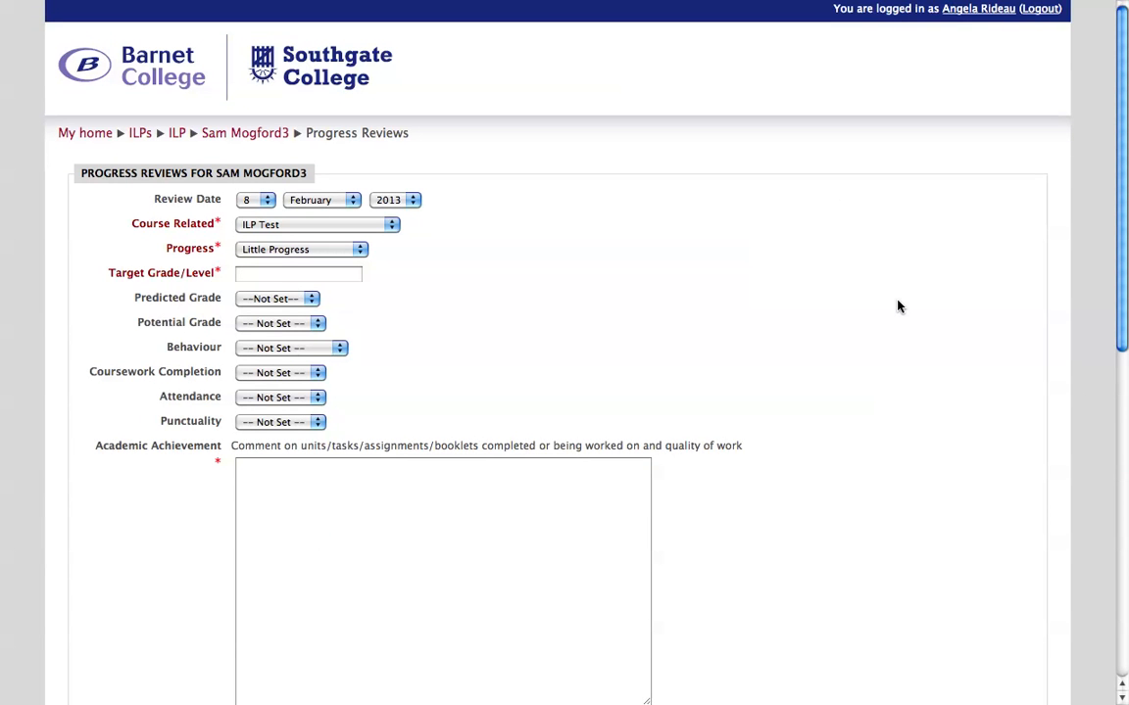
# - Look through the progress review form, including the choices offered for Predicted Grade and Course Related
pyautogui.scroll(-10, 909, 308)
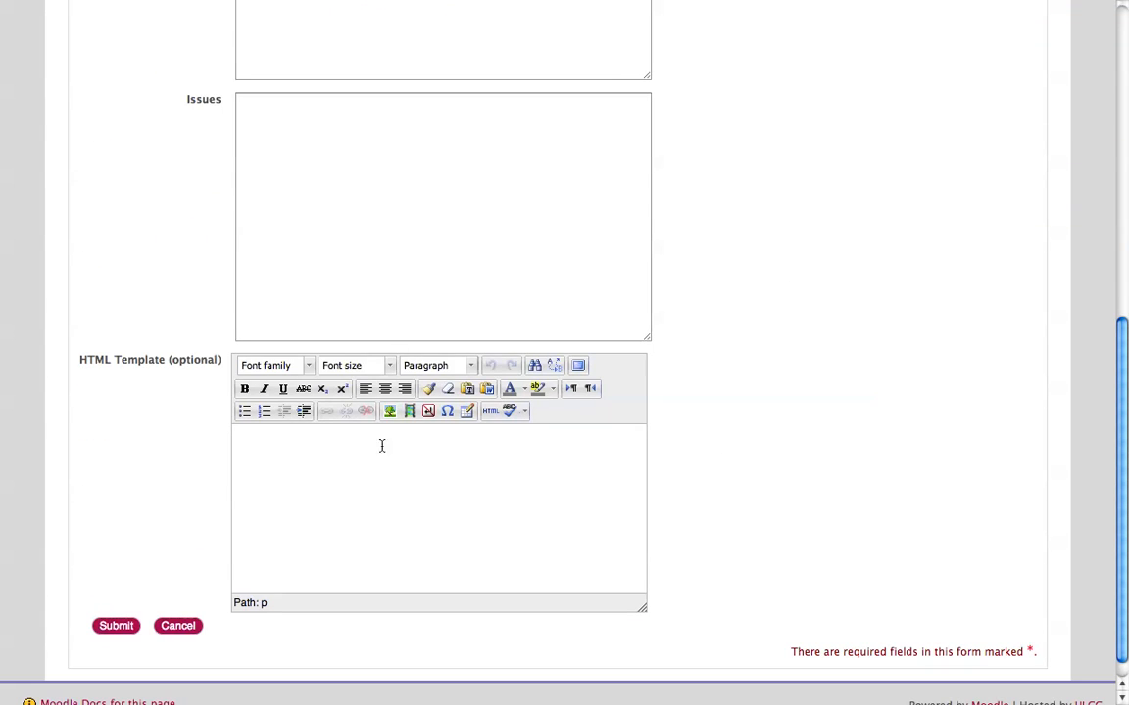
pyautogui.scroll(8, 837, 422)
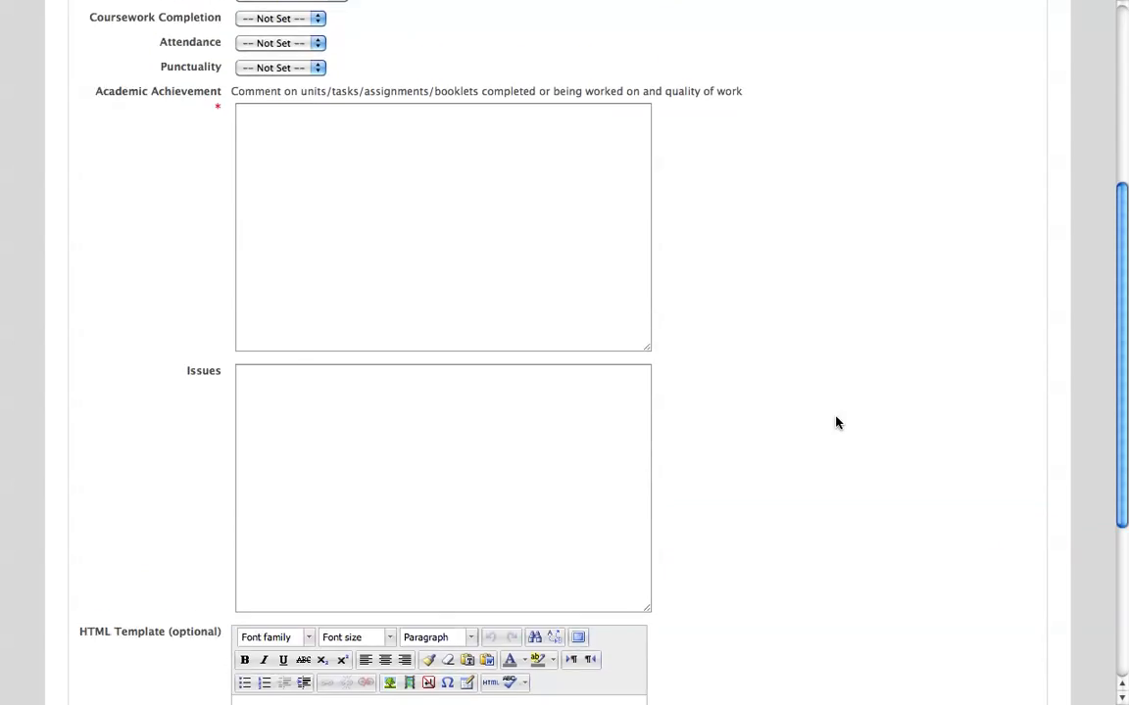
pyautogui.scroll(3, 837, 422)
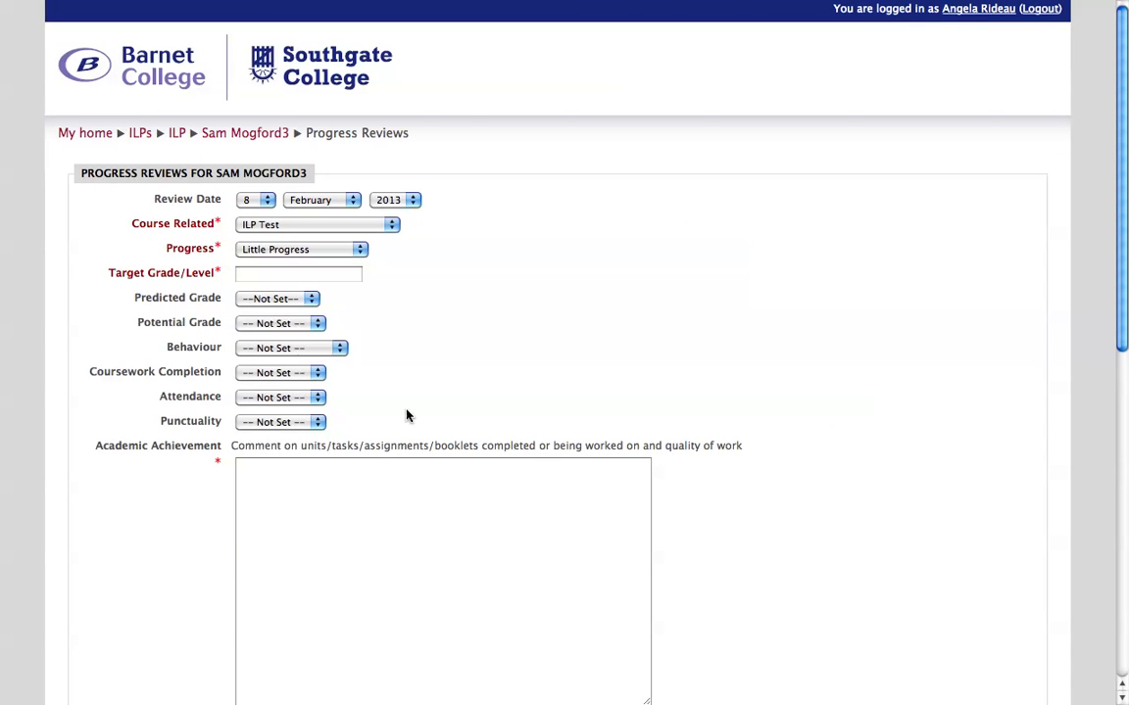
pyautogui.click(312, 300)
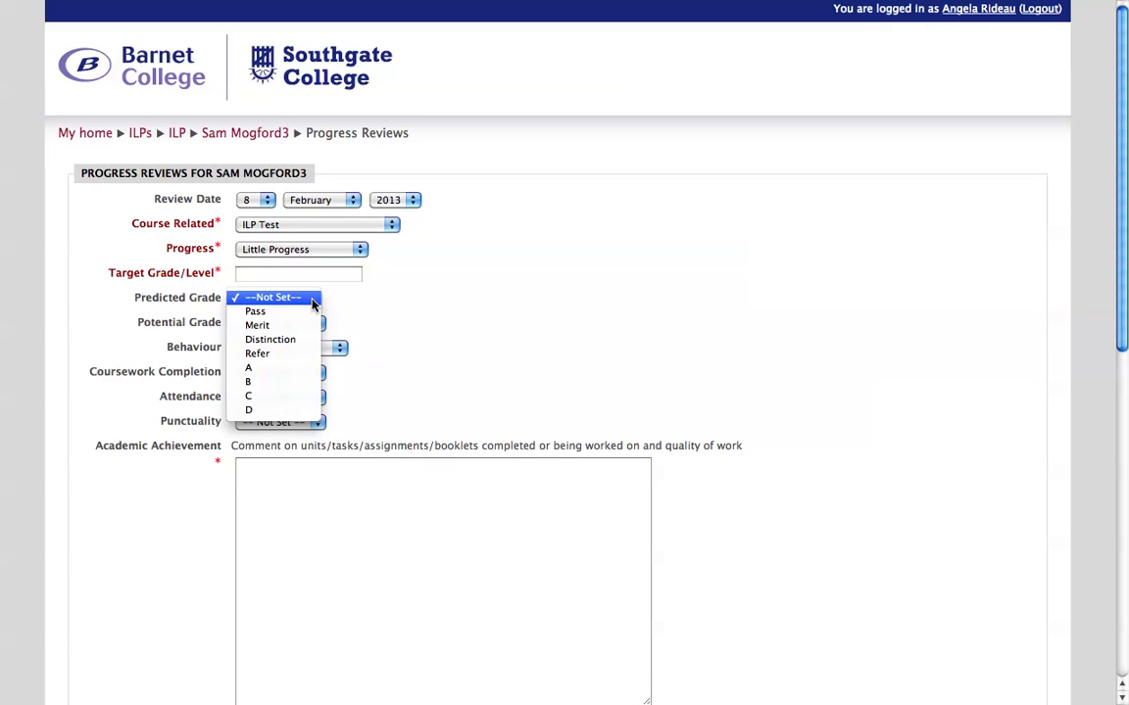
pyautogui.click(374, 305)
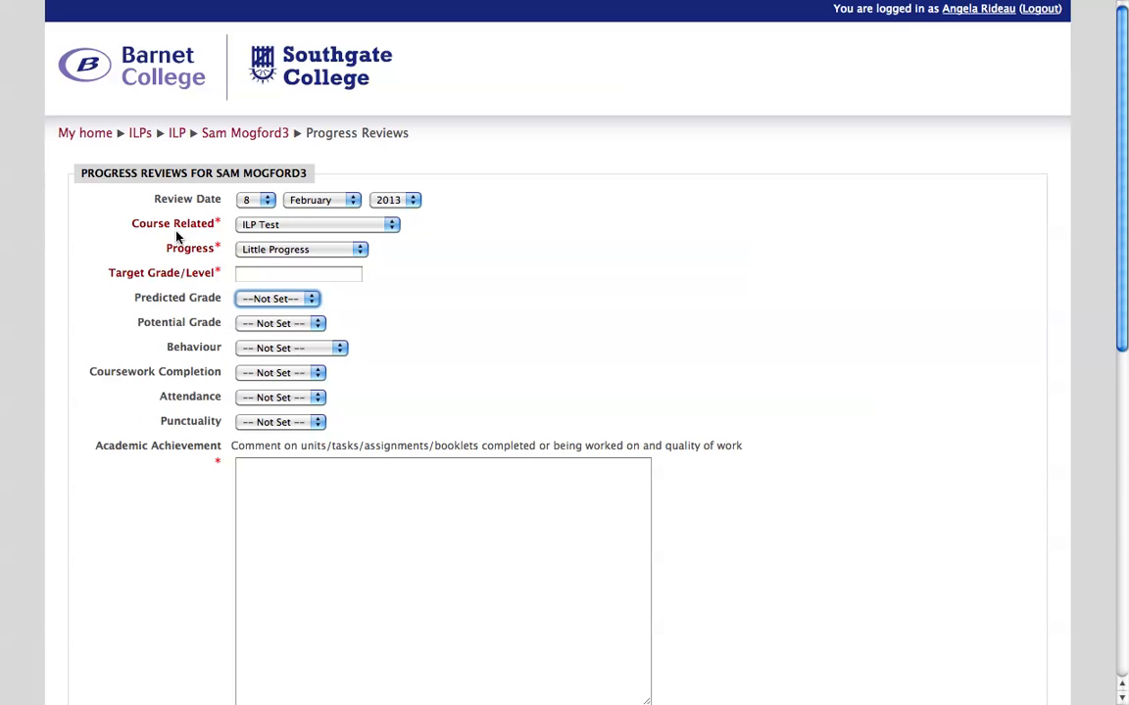
pyautogui.click(391, 230)
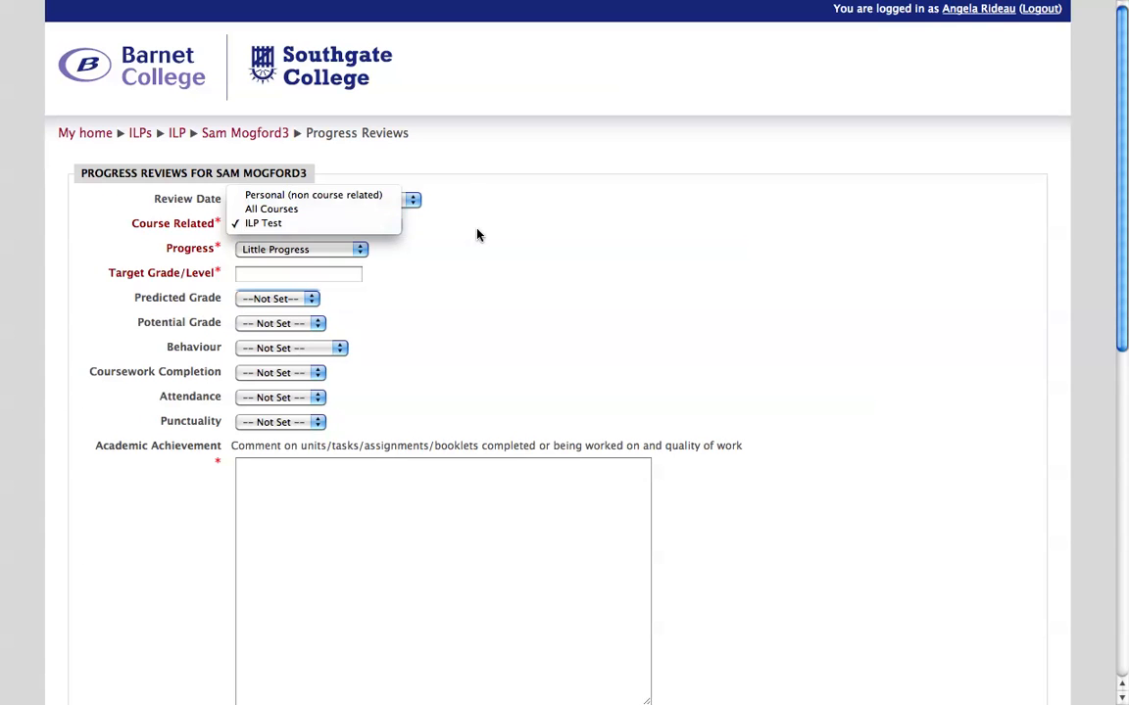
pyautogui.click(478, 235)
pyautogui.click(392, 229)
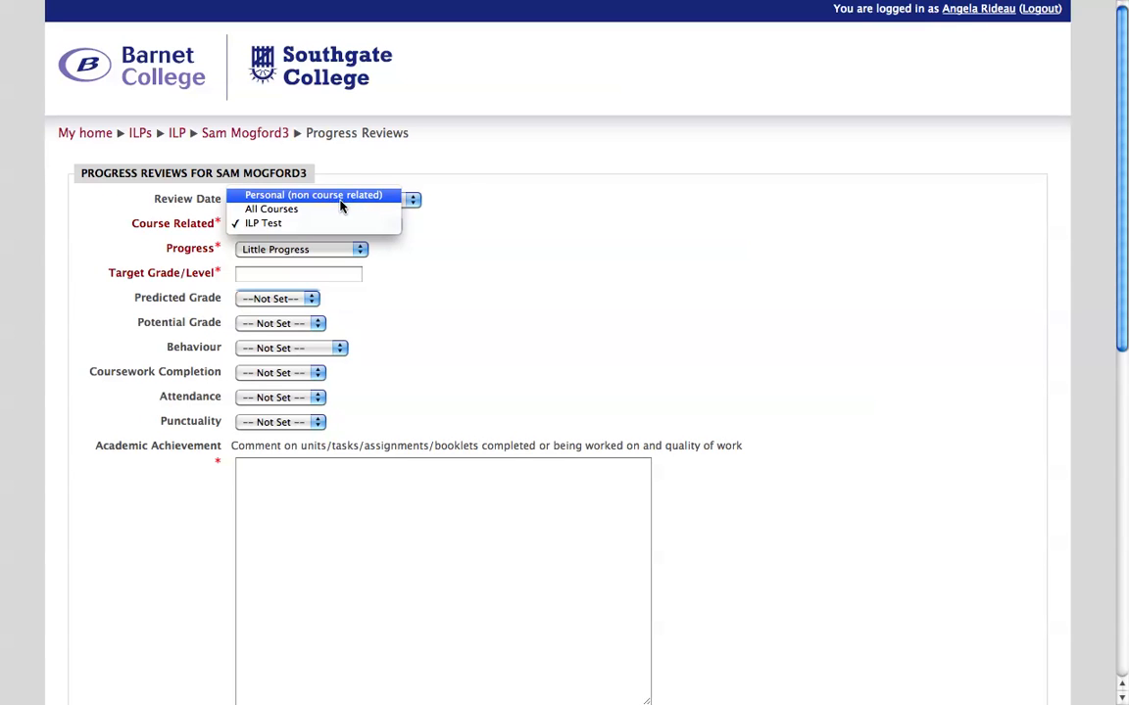
pyautogui.click(469, 238)
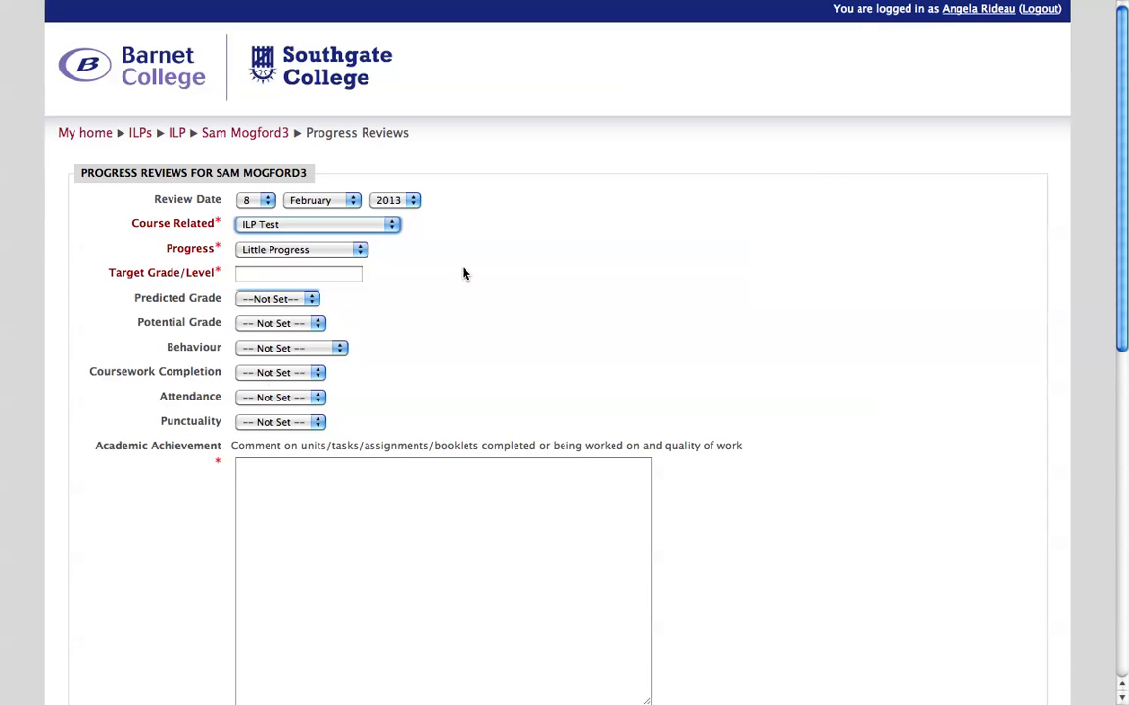
# - Set Progress to Some Progress and enter "distinction" as the Target Grade/Level
pyautogui.click(361, 251)
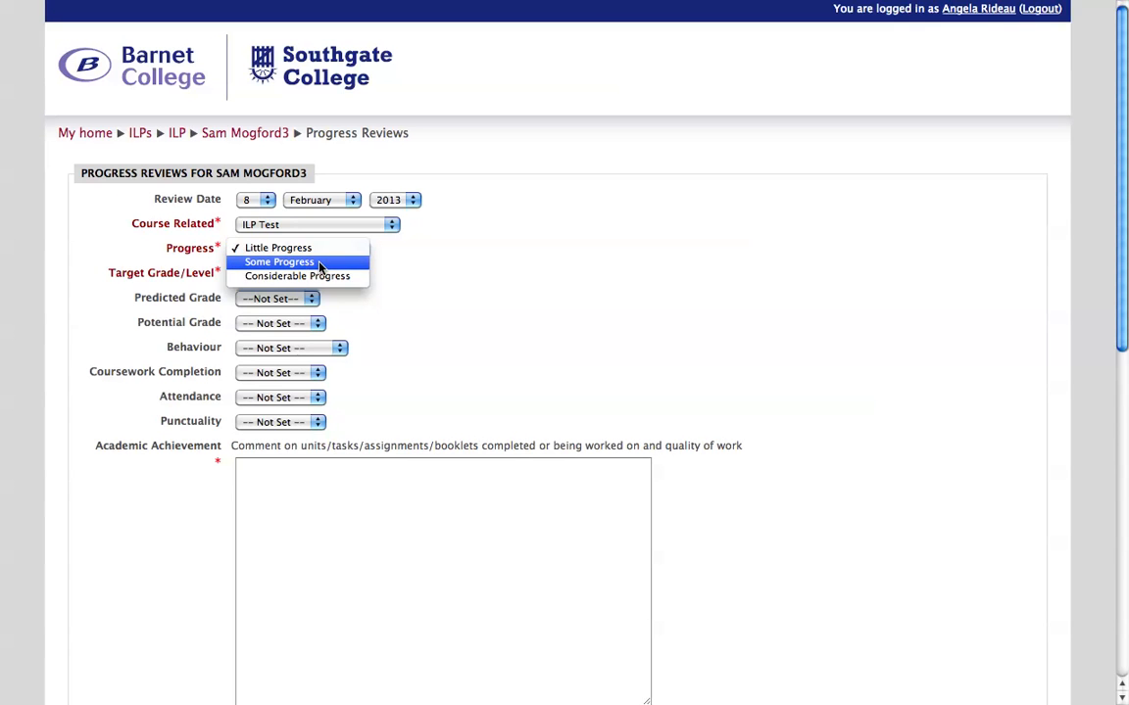
pyautogui.click(320, 265)
pyautogui.click(275, 272)
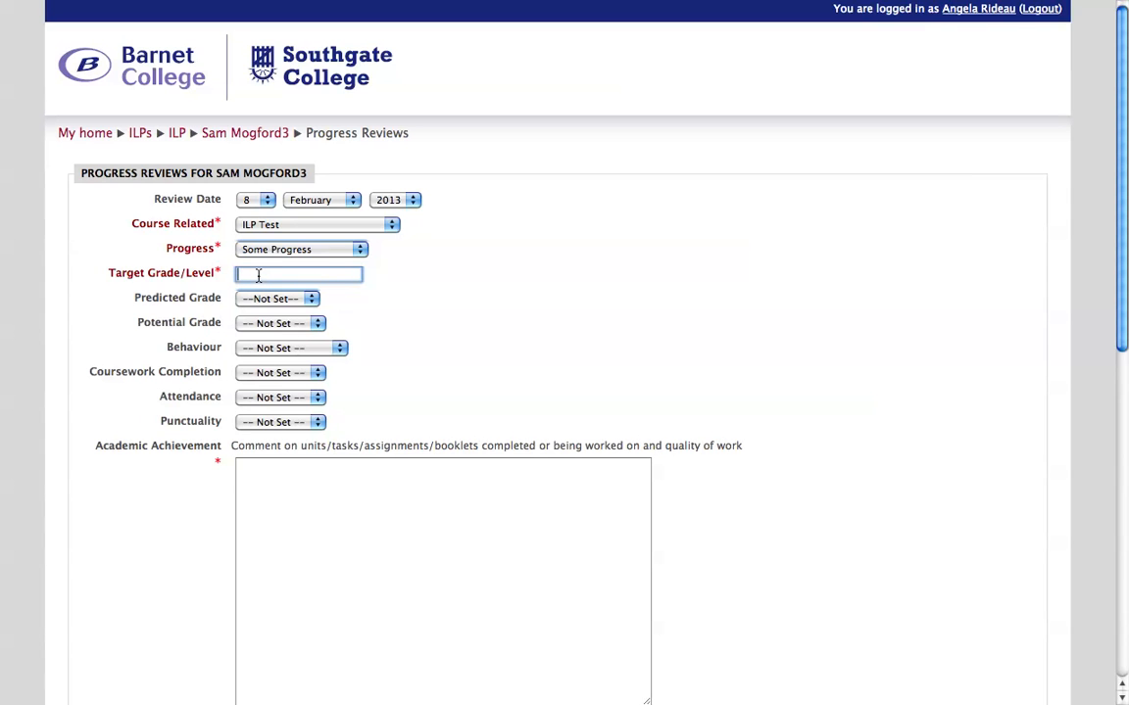
pyautogui.write('distinction')
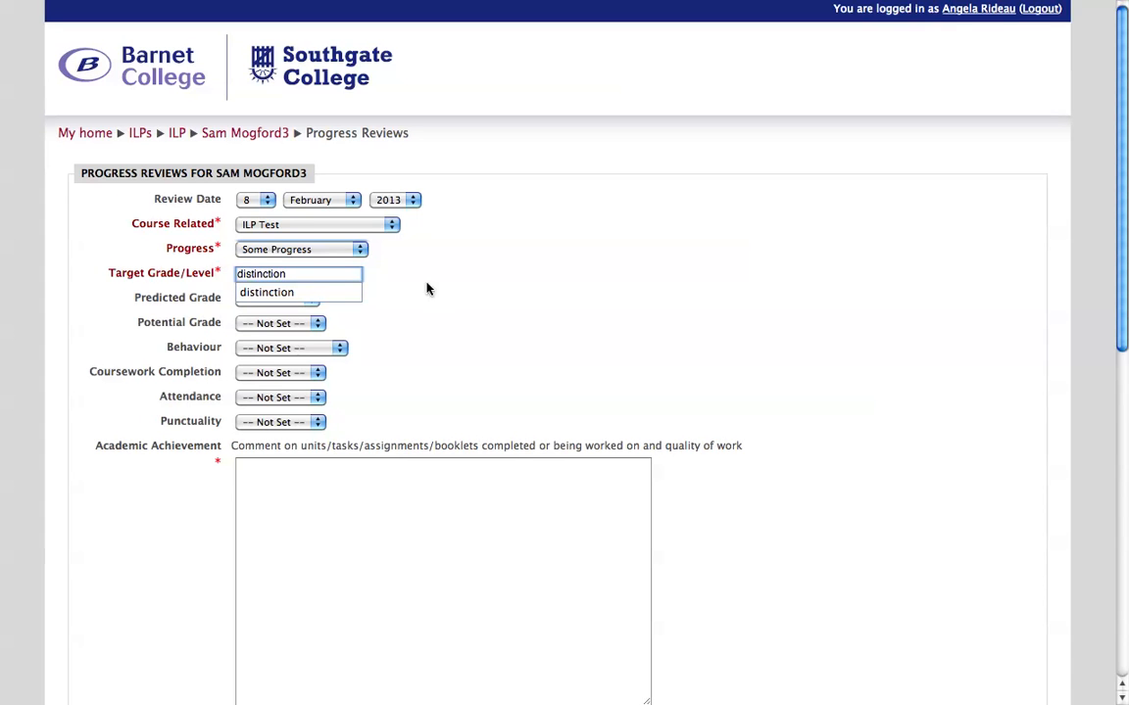
pyautogui.click(438, 291)
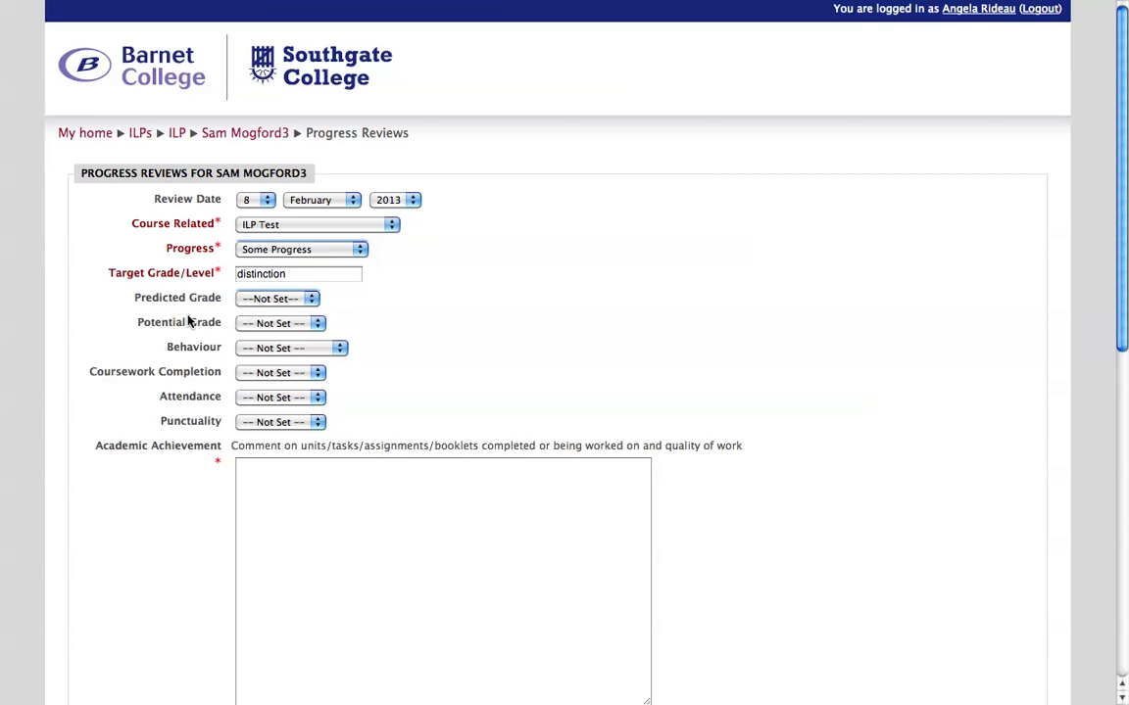
# - Set the Predicted Grade to Pass and replace the Target Grade/Level with "pass"
pyautogui.click(312, 300)
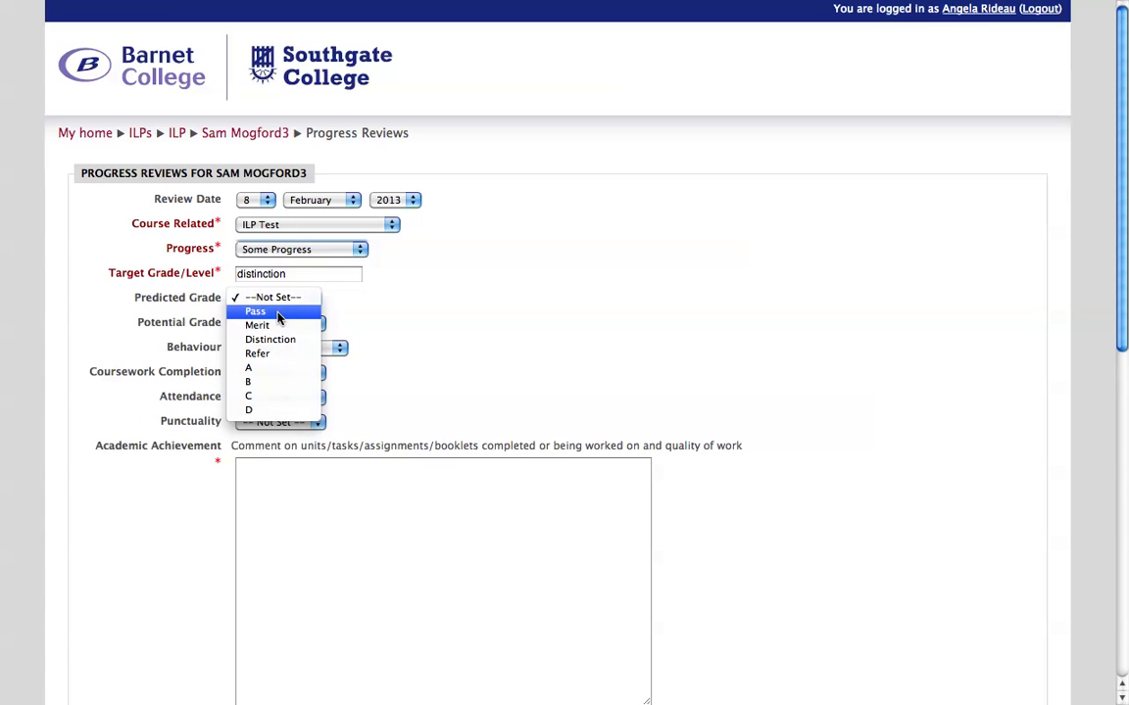
pyautogui.click(277, 313)
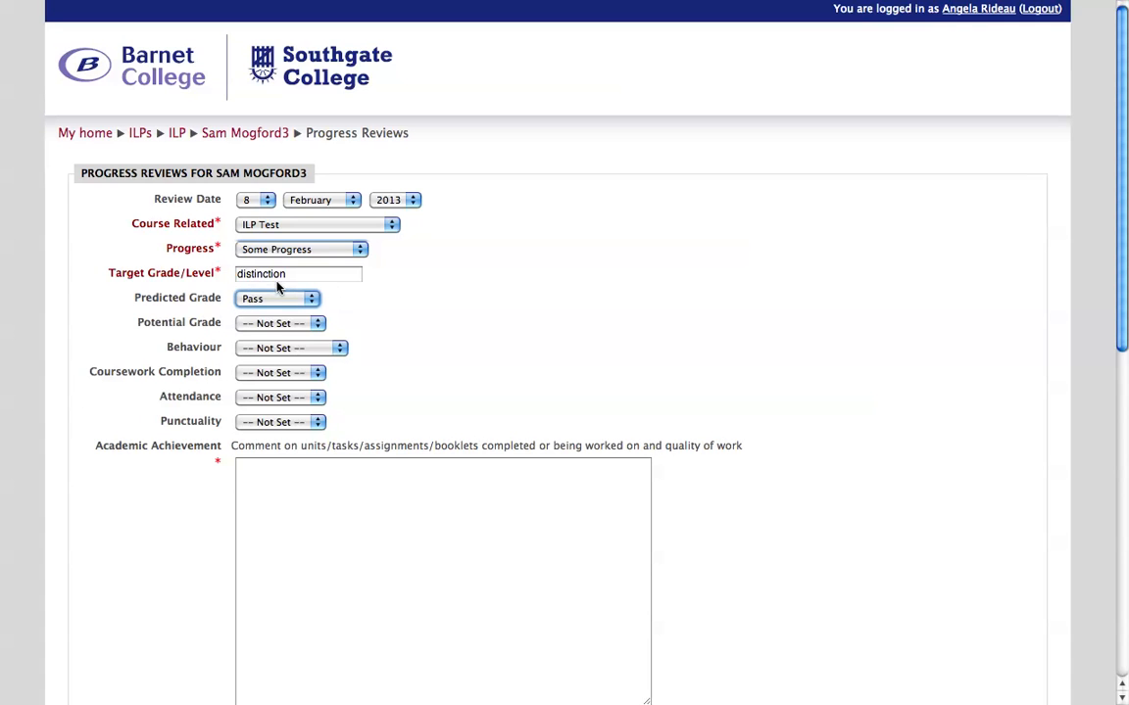
pyautogui.click(290, 275)
pyautogui.moveTo(290, 274); pyautogui.dragTo(238, 271)
pyautogui.write('pas')
pyautogui.press('BackSpace')
pyautogui.press('BackSpace')
pyautogui.write('ass')
pyautogui.click(483, 332)
# - Set the Potential Grade to Distinction and Behaviour to Satisfactory
pyautogui.click(320, 327)
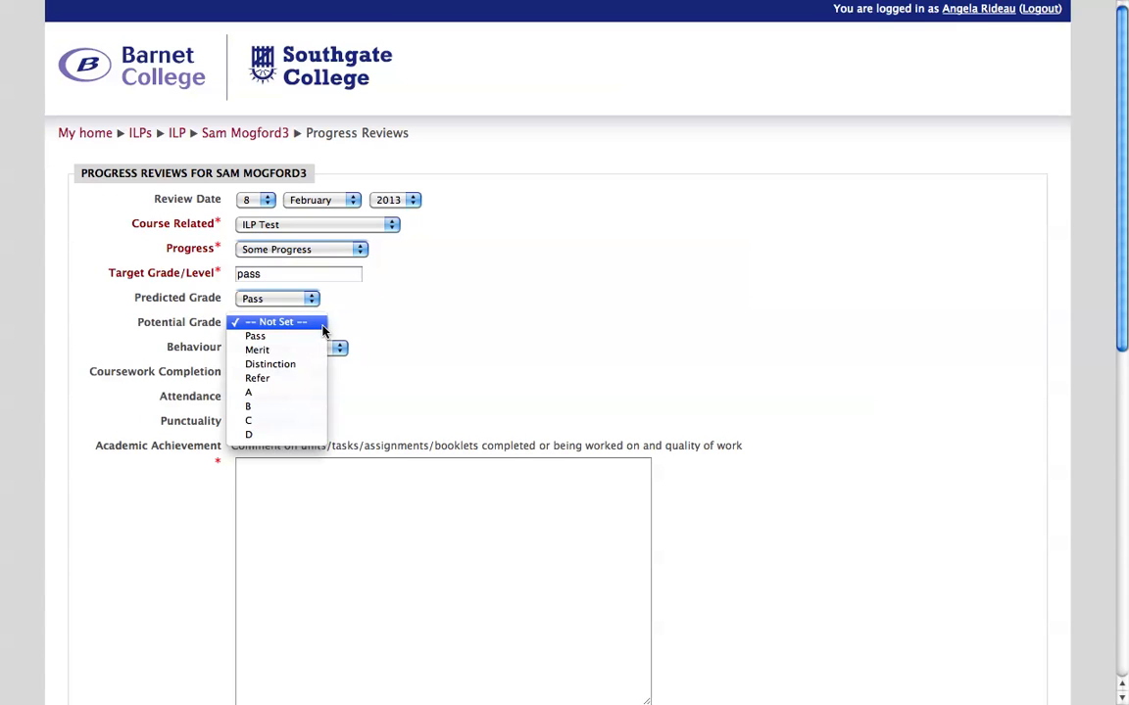
pyautogui.click(280, 365)
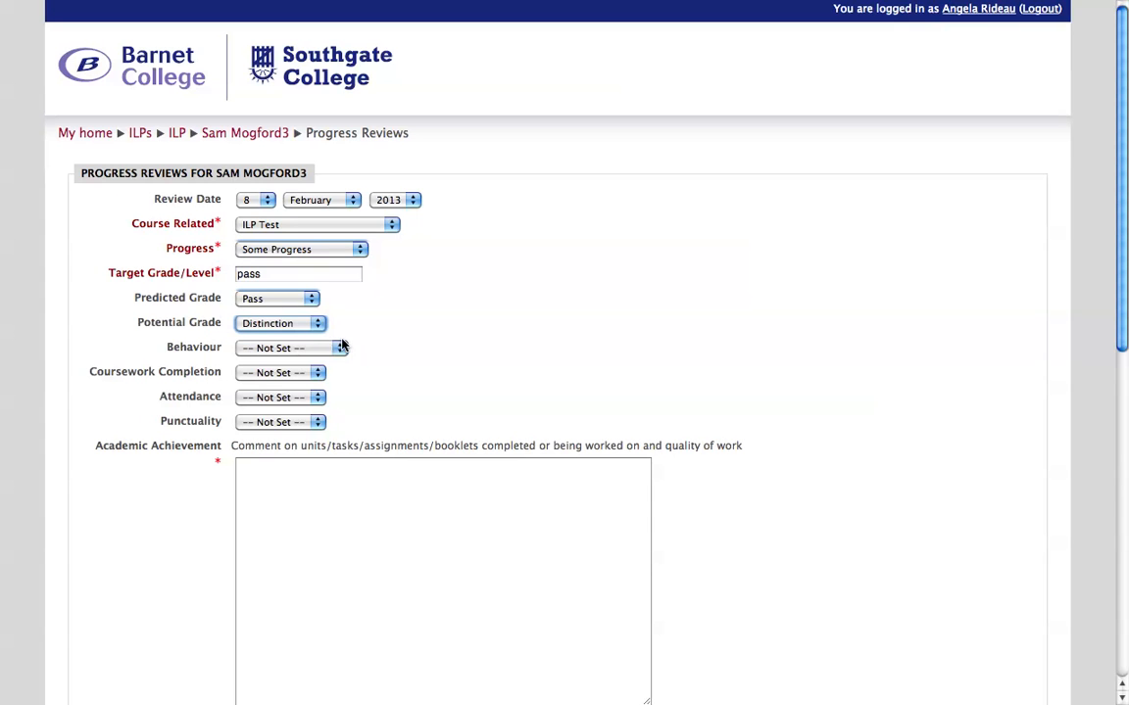
pyautogui.click(339, 350)
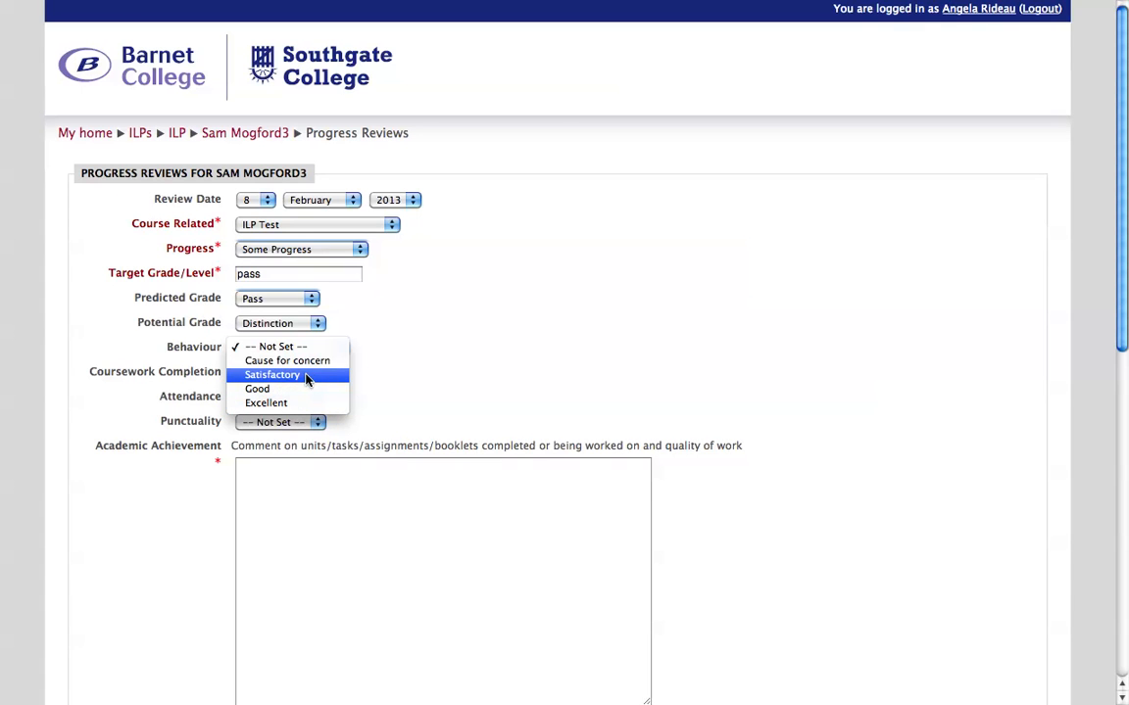
pyautogui.click(307, 377)
# - Rate Coursework Completion as Below Target, Attendance as On Target and Punctuality as Below Target
pyautogui.click(320, 374)
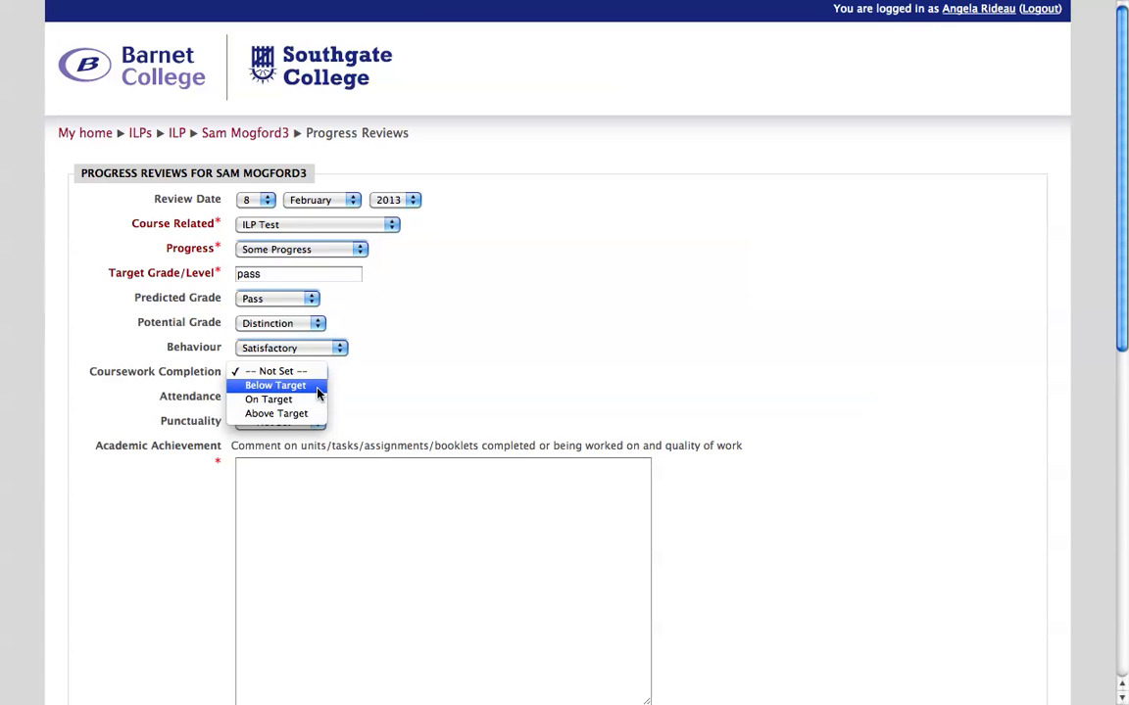
pyautogui.click(295, 389)
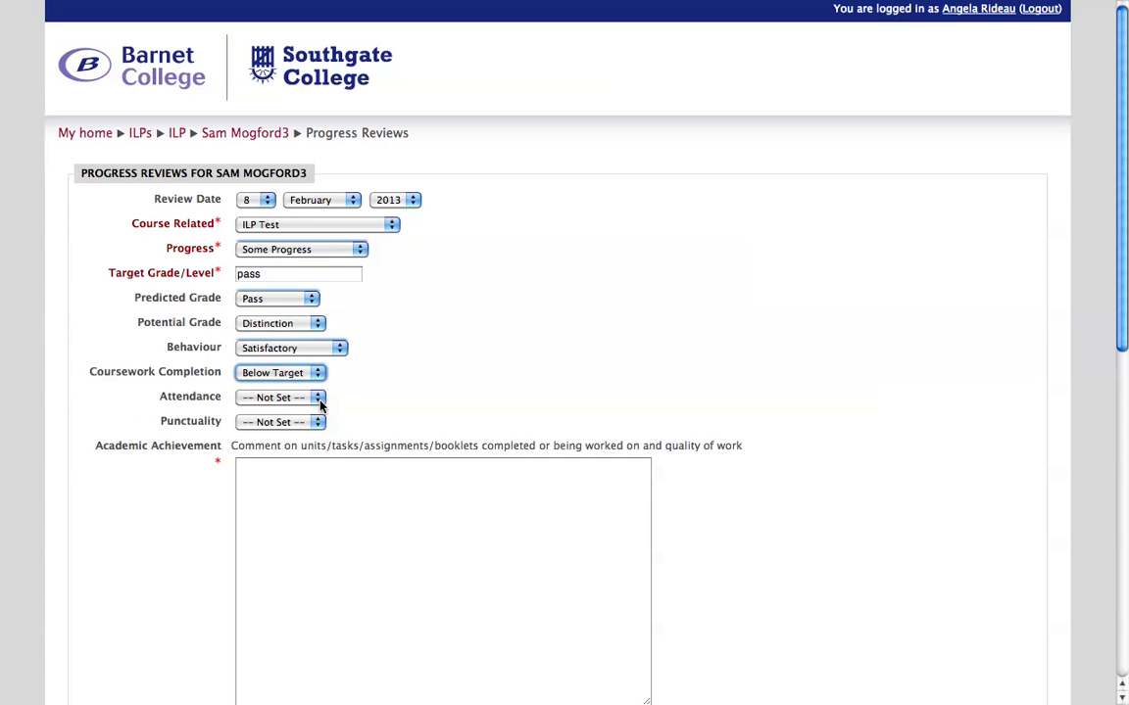
pyautogui.click(319, 400)
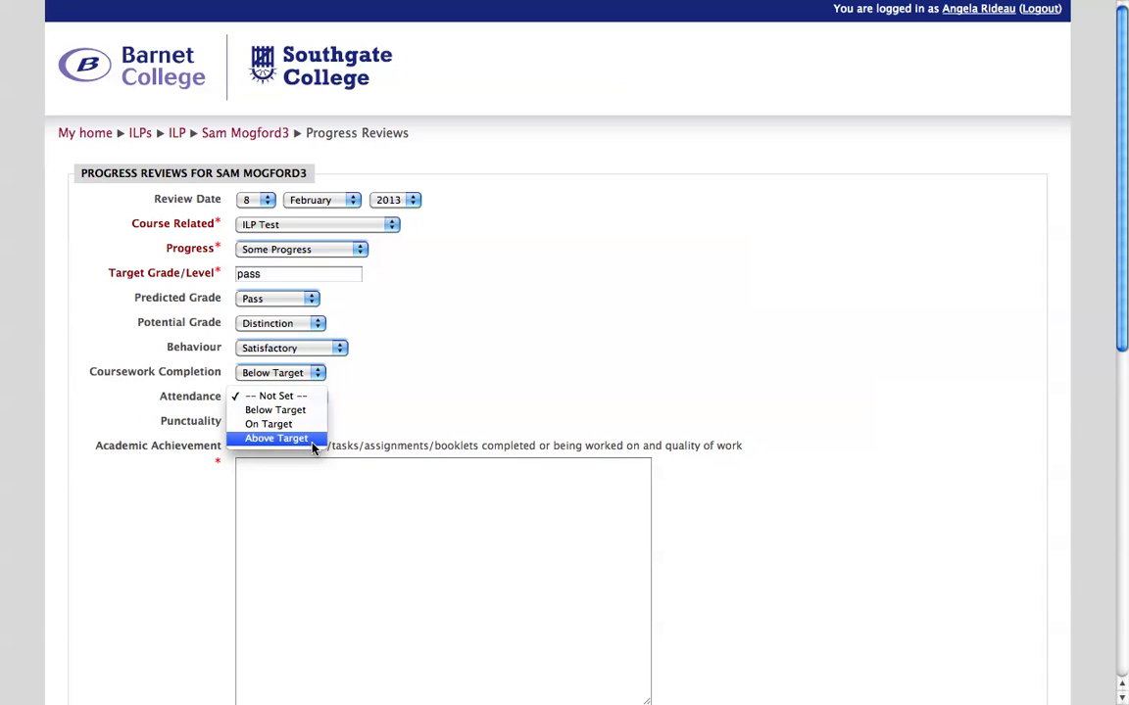
pyautogui.click(307, 426)
pyautogui.click(308, 427)
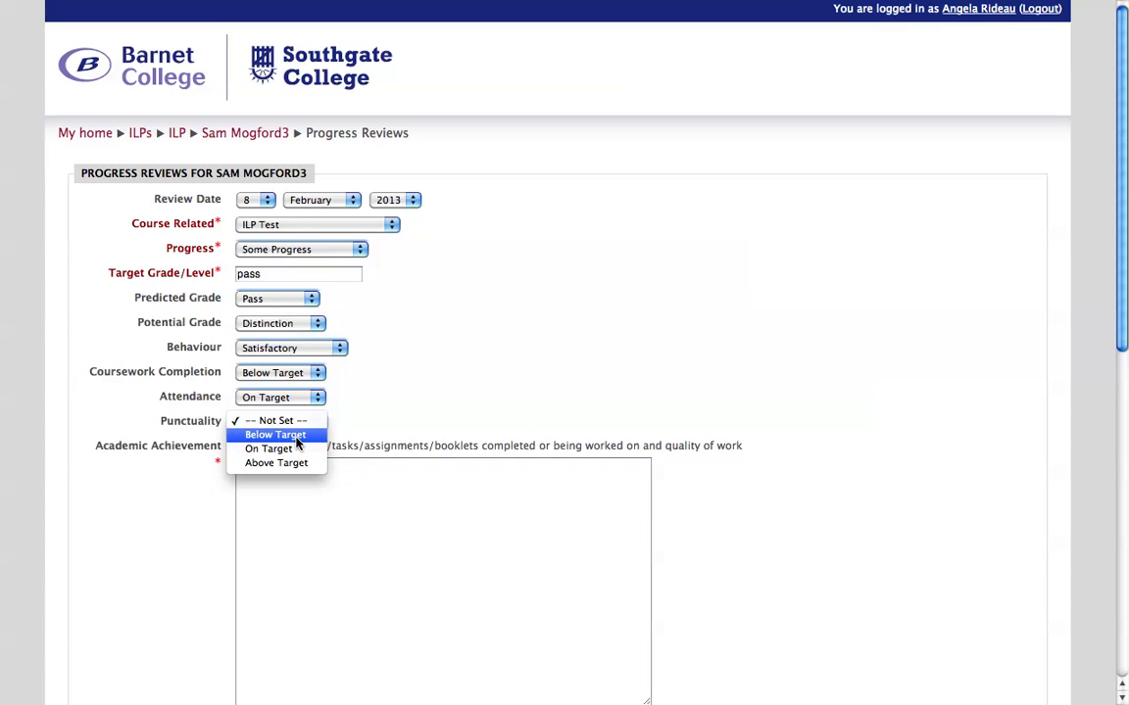
pyautogui.click(296, 438)
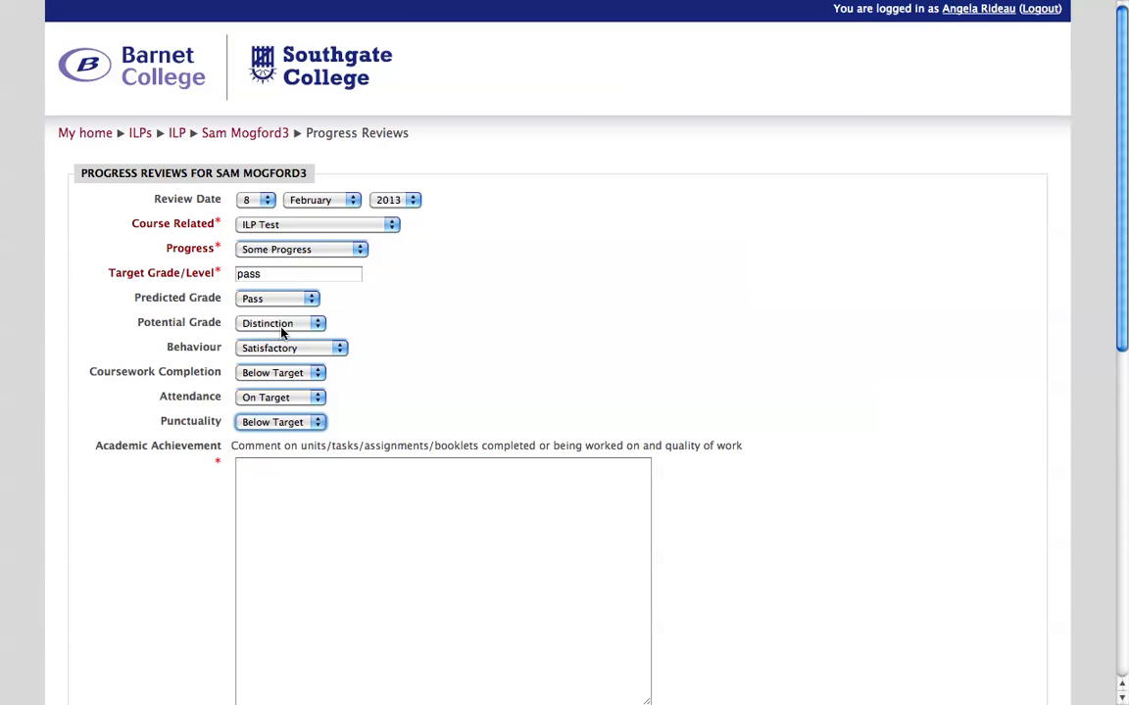
# - Enter the placeholder text "hdgskahdksds" as the Academic Achievement comment
pyautogui.scroll(-5, 811, 362)
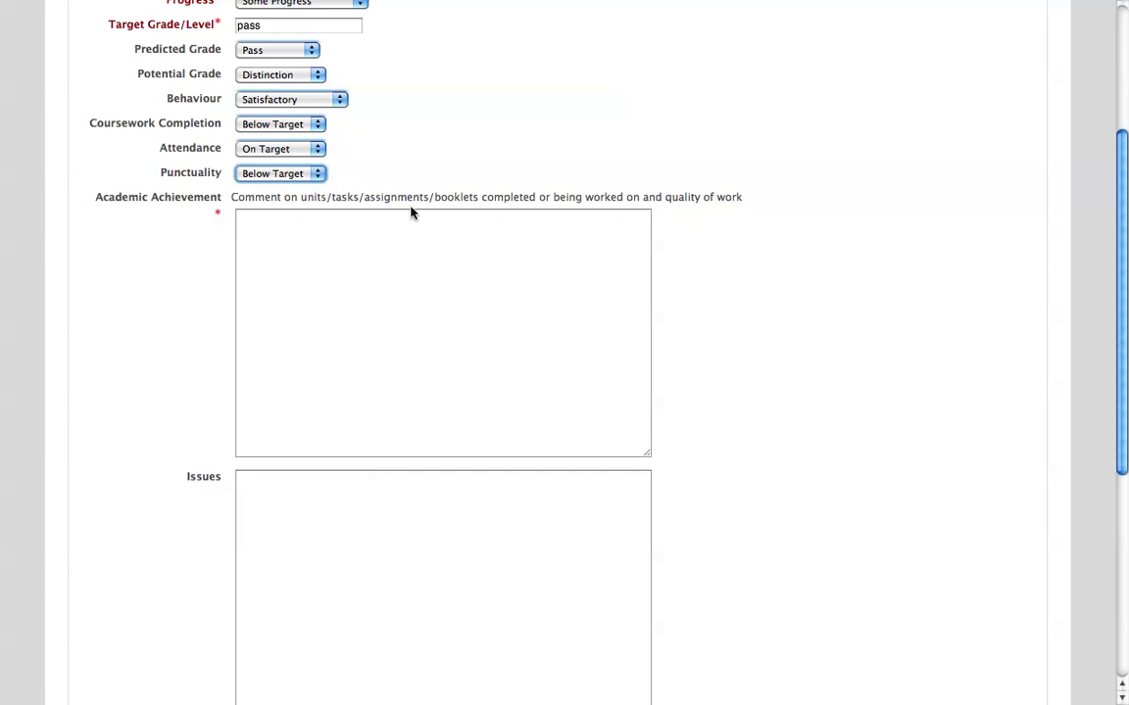
pyautogui.click(342, 230)
pyautogui.write('hdgskahdksds')
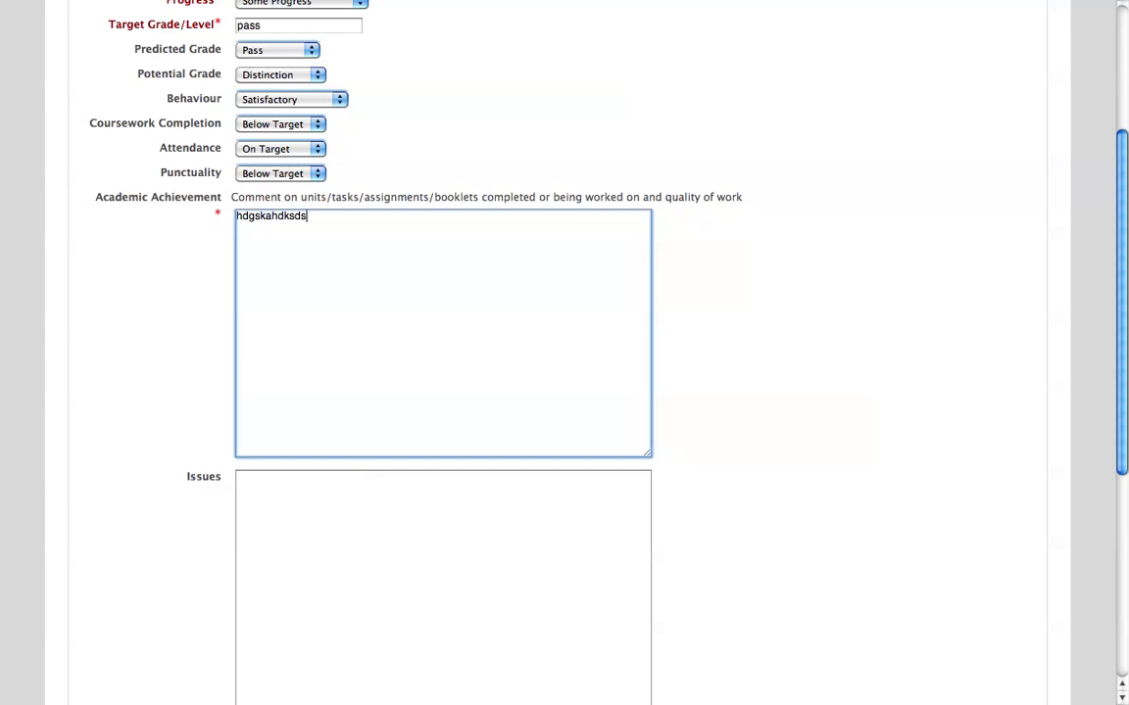
# - Widen the HTML Template editor and the Issues text box to nearly the full width of the form
pyautogui.scroll(-5, 808, 301)
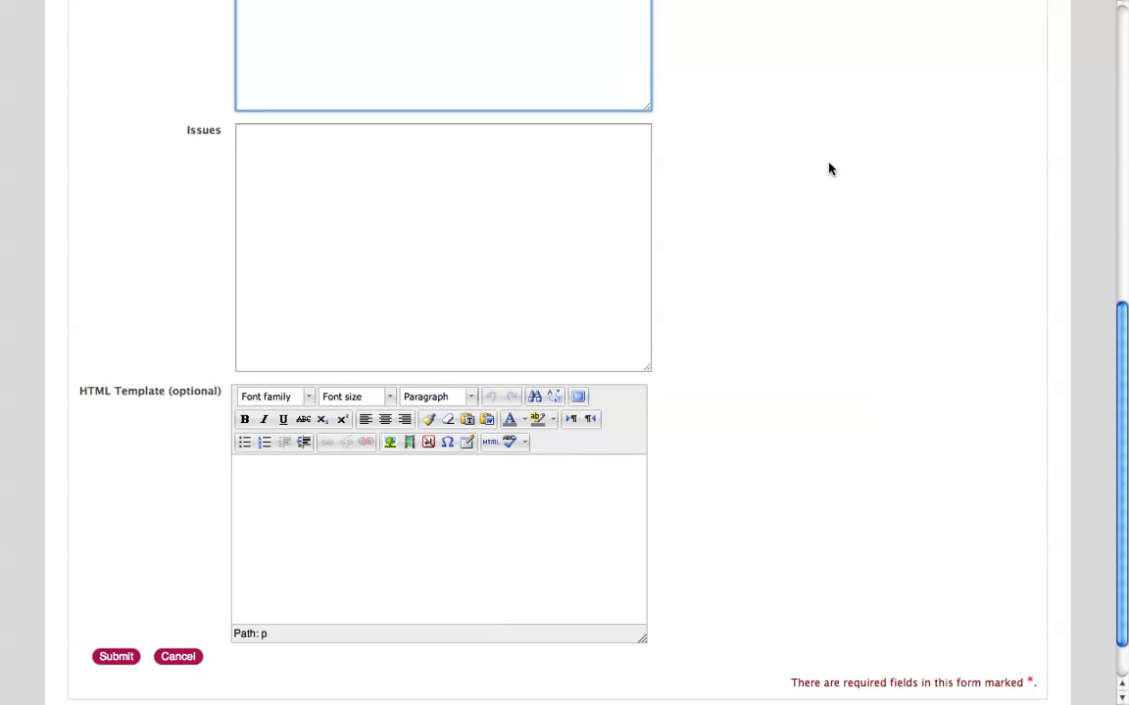
pyautogui.scroll(1, 829, 169)
pyautogui.scroll(2, 829, 168)
pyautogui.scroll(-4, 806, 274)
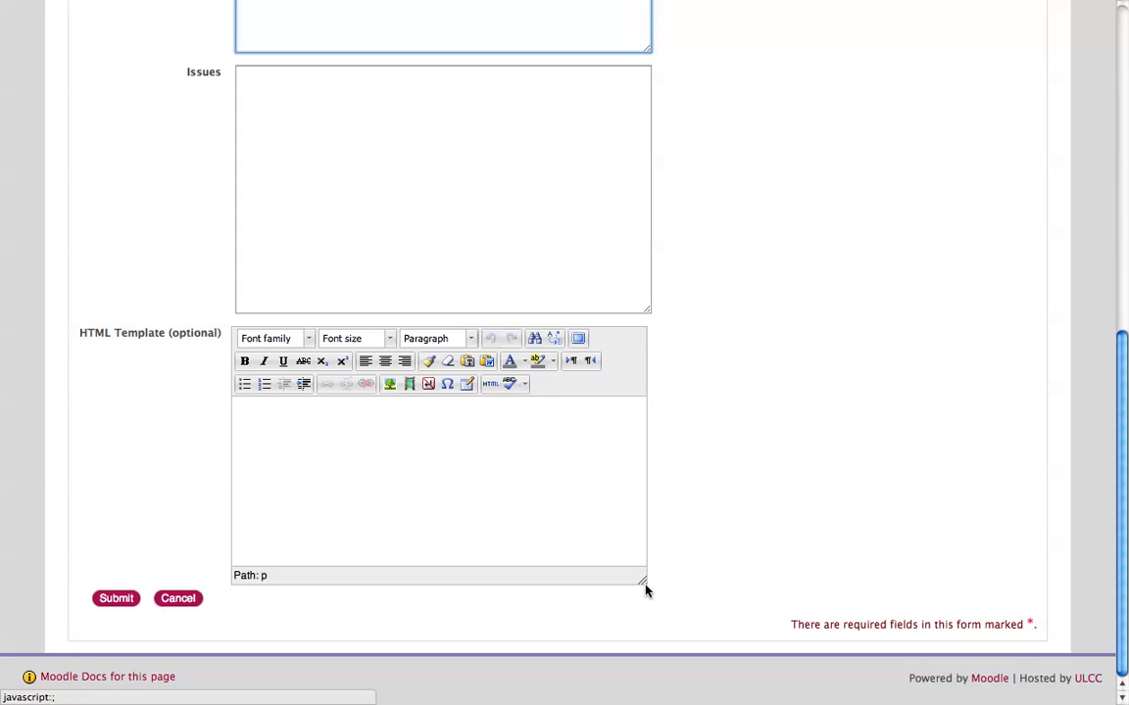
pyautogui.moveTo(641, 578); pyautogui.dragTo(987, 554)
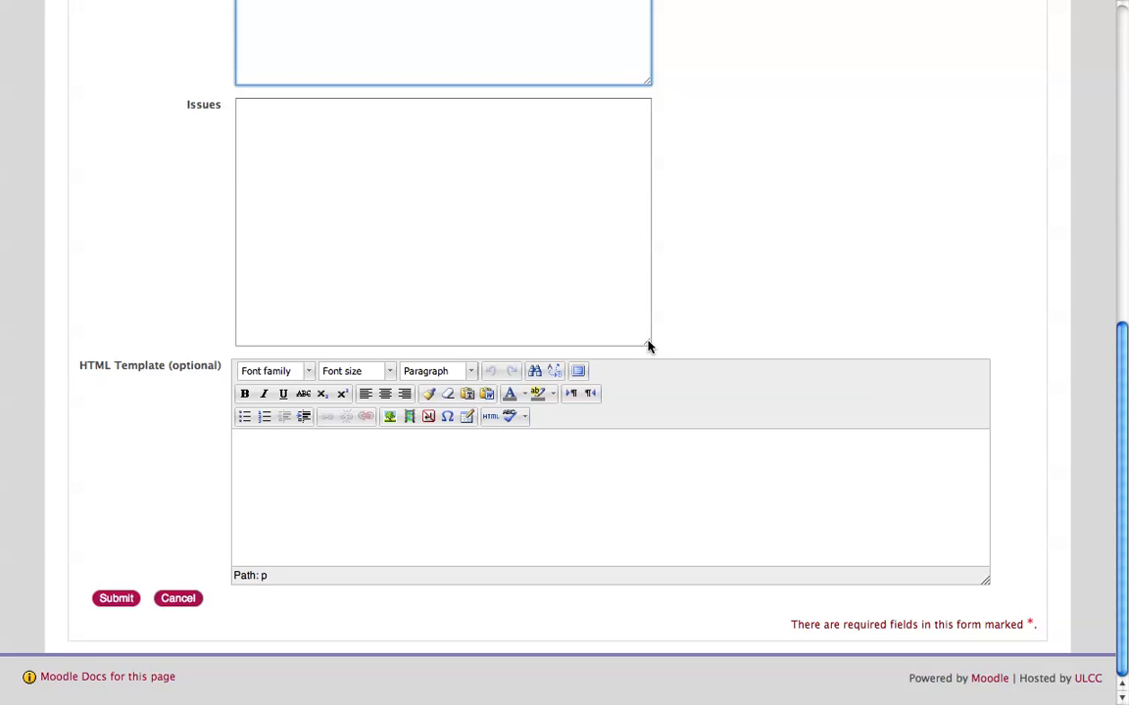
pyautogui.moveTo(648, 345); pyautogui.dragTo(956, 340)
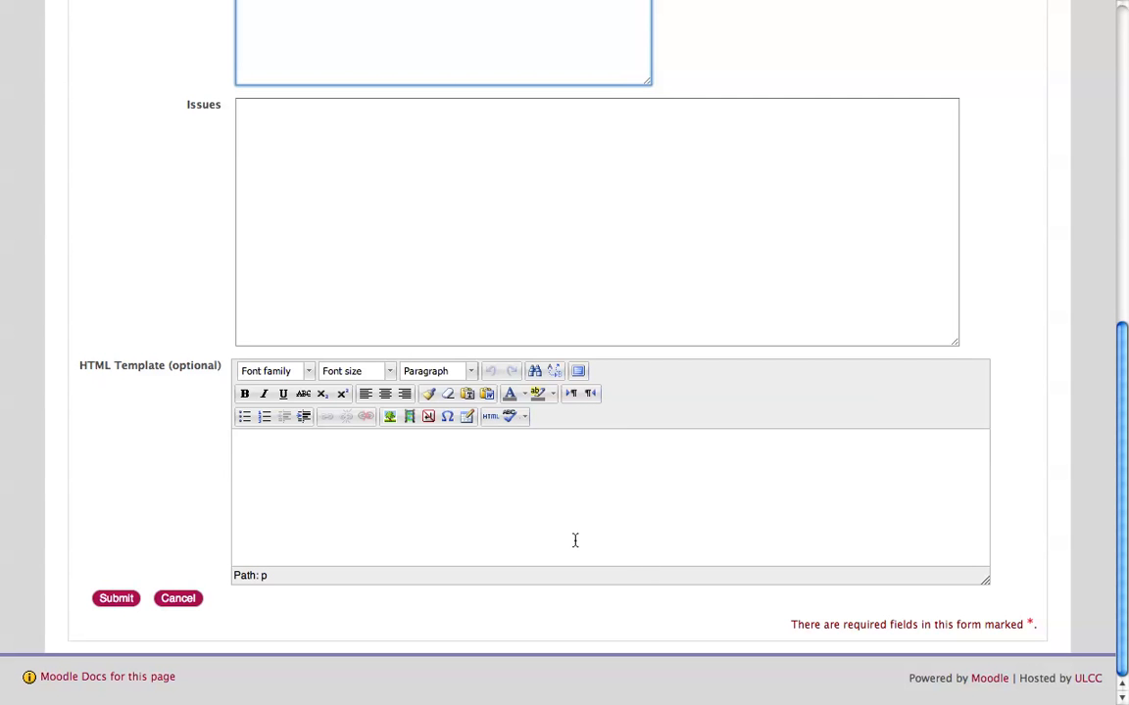
pyautogui.scroll(10, 575, 540)
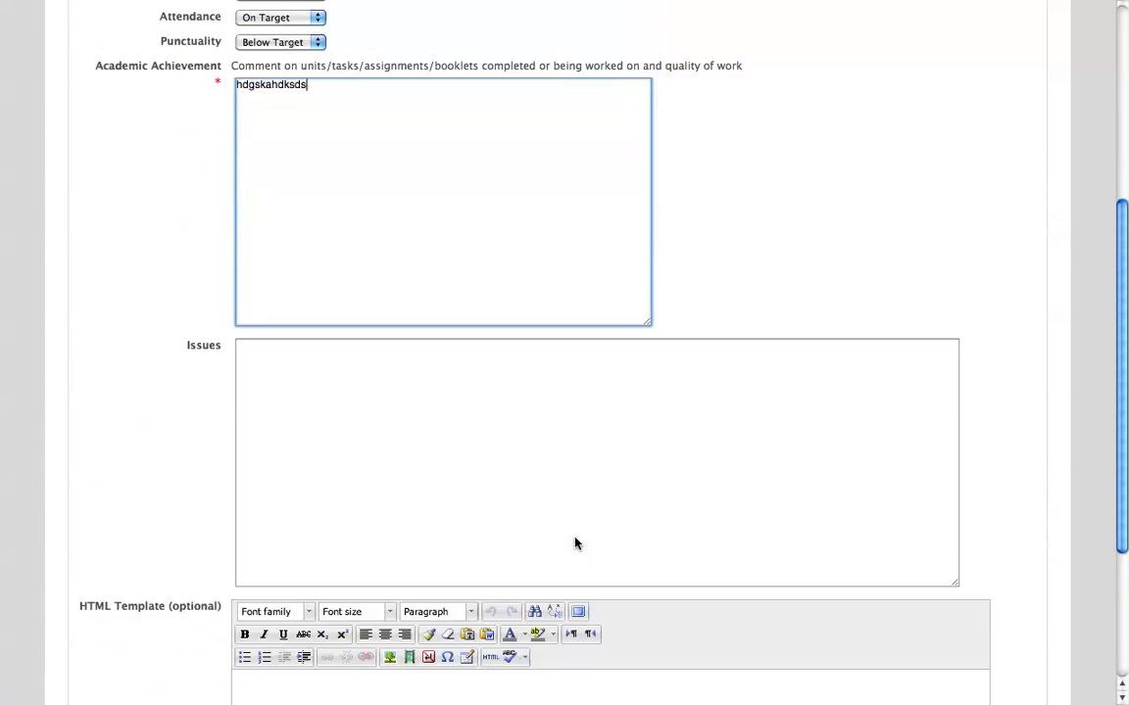
pyautogui.press('super+a')
pyautogui.rightClick(372, 534)
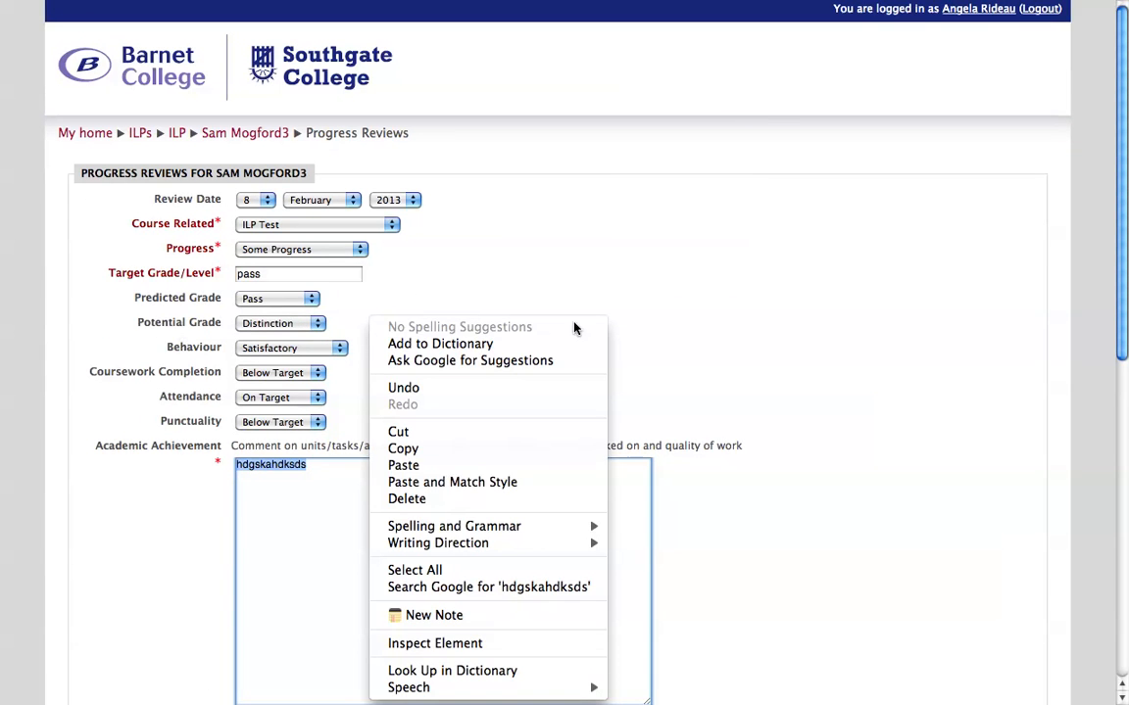
pyautogui.click(890, 405)
# - Submit the progress review and check the Progress Reviews entry on the student's overview
pyautogui.scroll(-10, 885, 438)
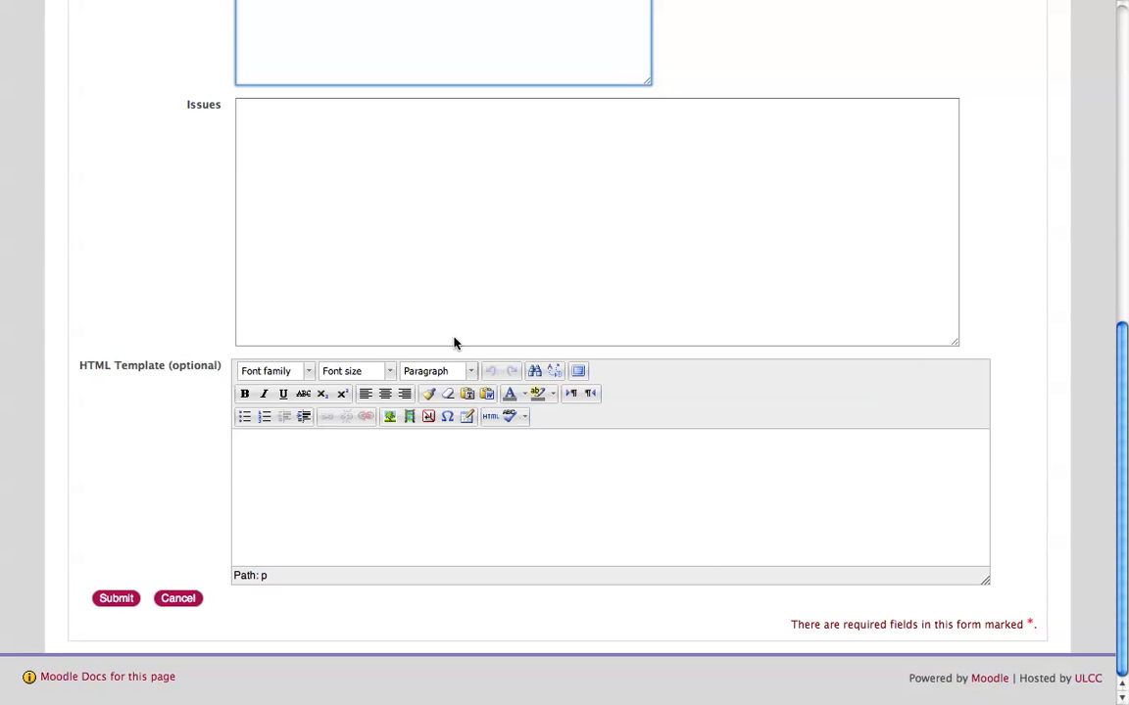
pyautogui.click(116, 598)
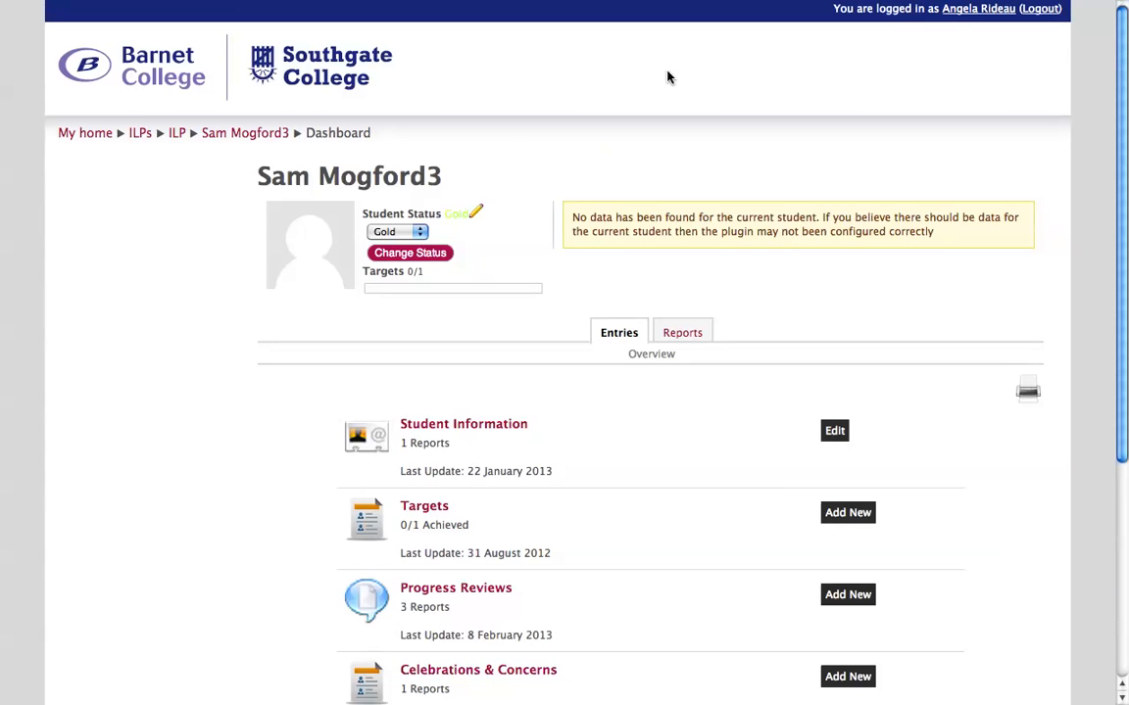
pyautogui.rightClick(957, 306)
pyautogui.click(816, 328)
pyautogui.scroll(-5, 817, 327)
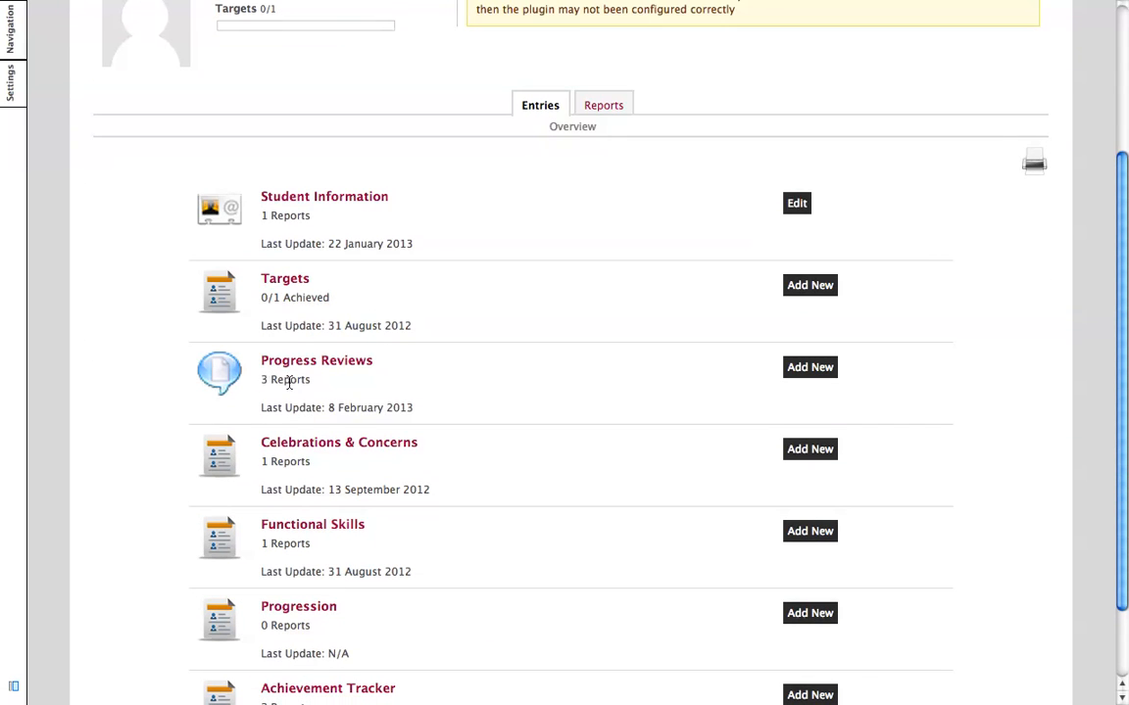